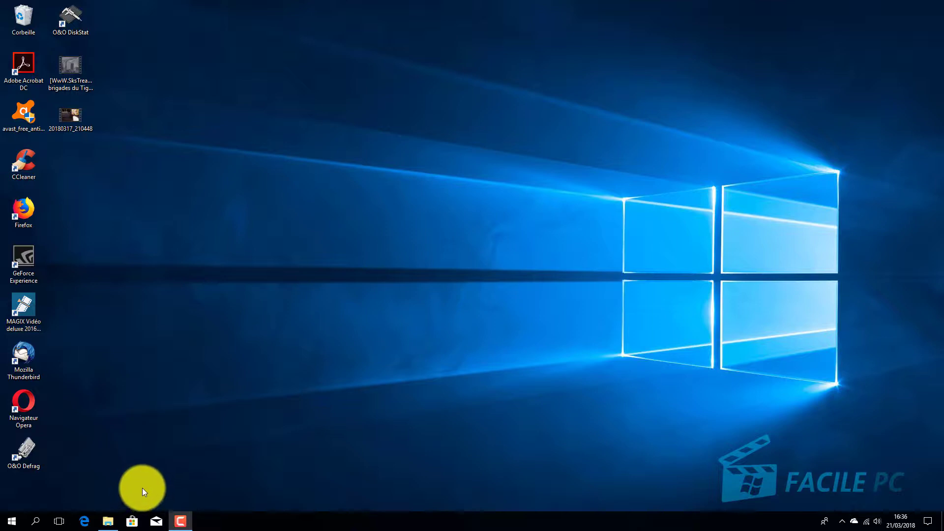
- Open the formatting settings for the USB drive I: from Ce PC in File Explorer
left_click(106, 522)
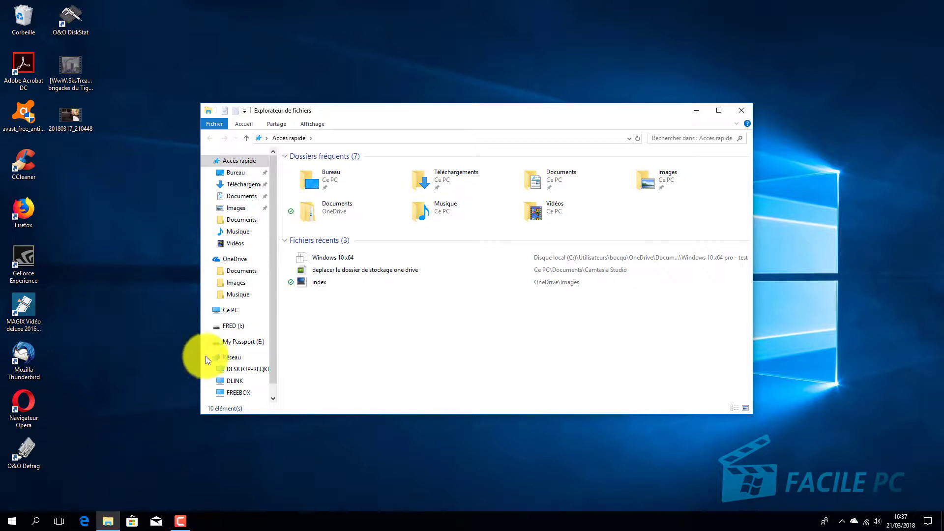
left_click(229, 313)
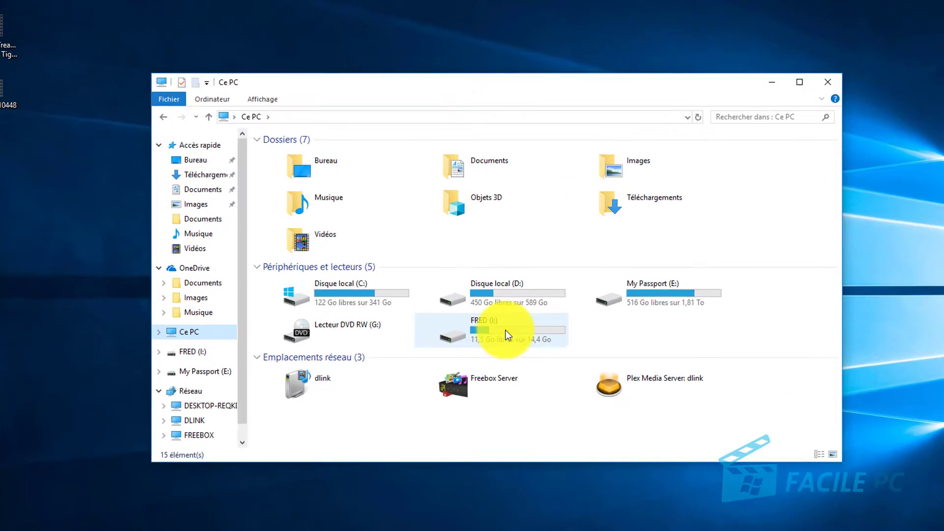
mouse_move(482, 309)
right_click(512, 338)
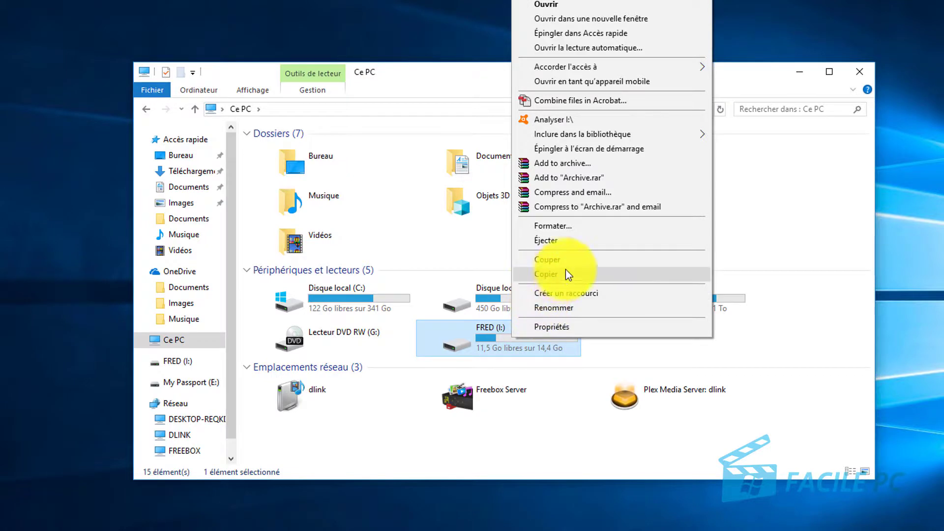
left_click(555, 230)
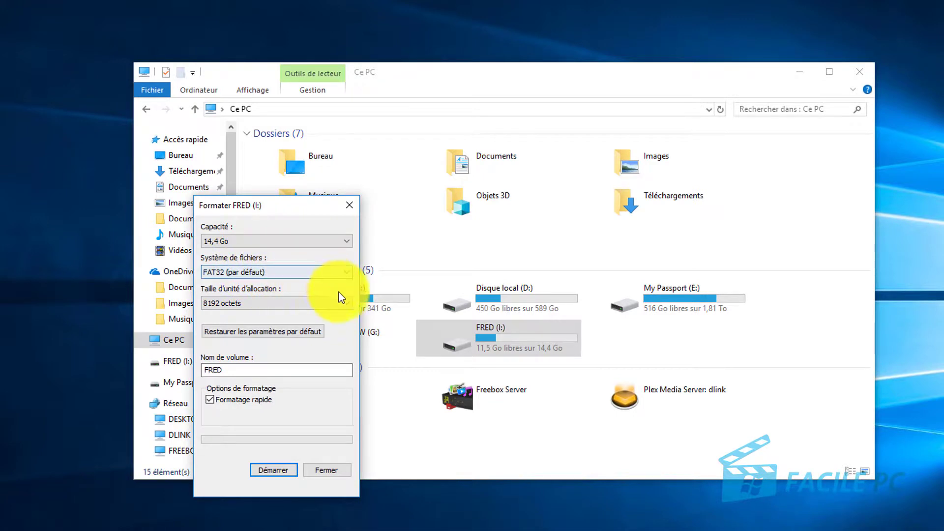
- Clear the volume name, quick-format drive I: as FAT32 with 8192-byte allocation units, and close the format dialog and Explorer window
double_click(237, 370)
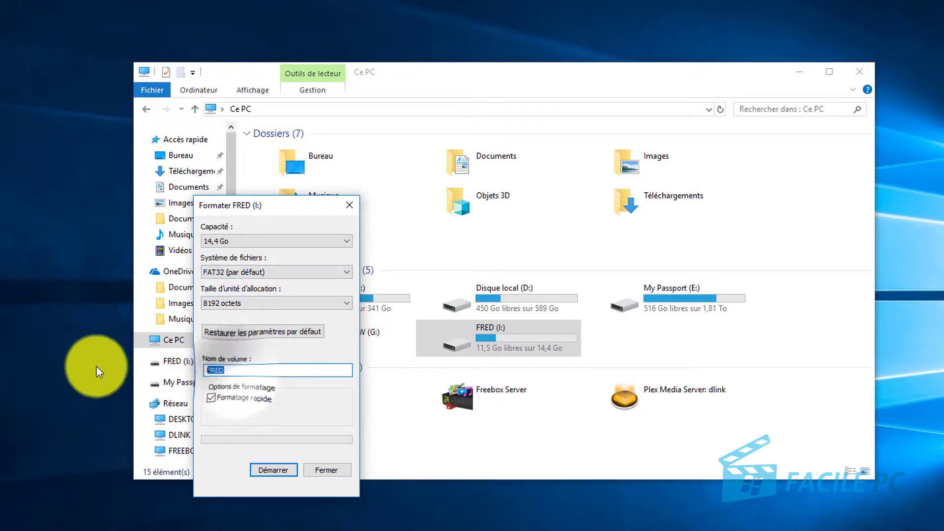
key("BackSpace")
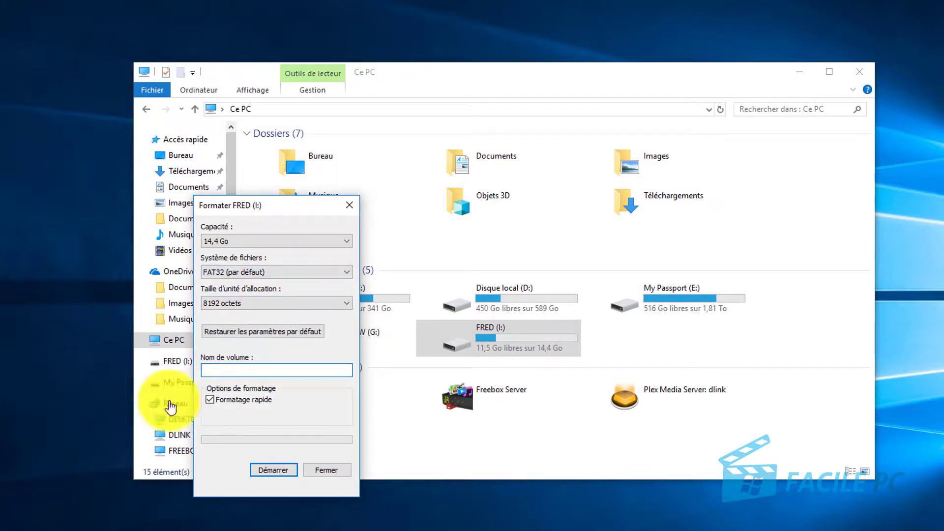
left_click(283, 472)
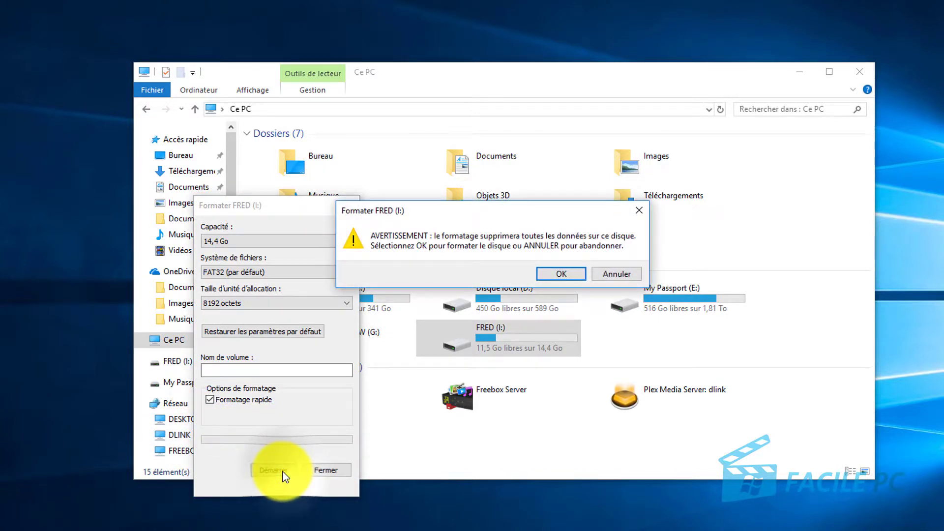
left_click(559, 274)
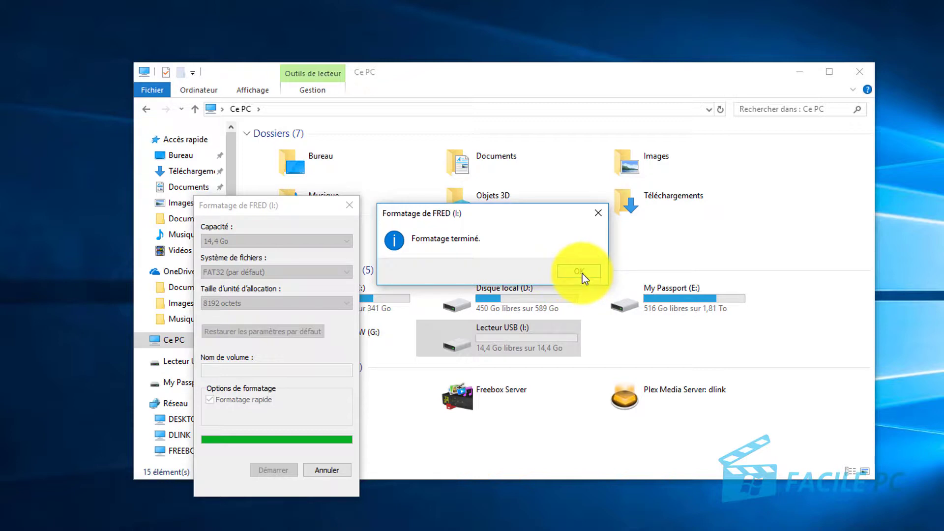
left_click(582, 273)
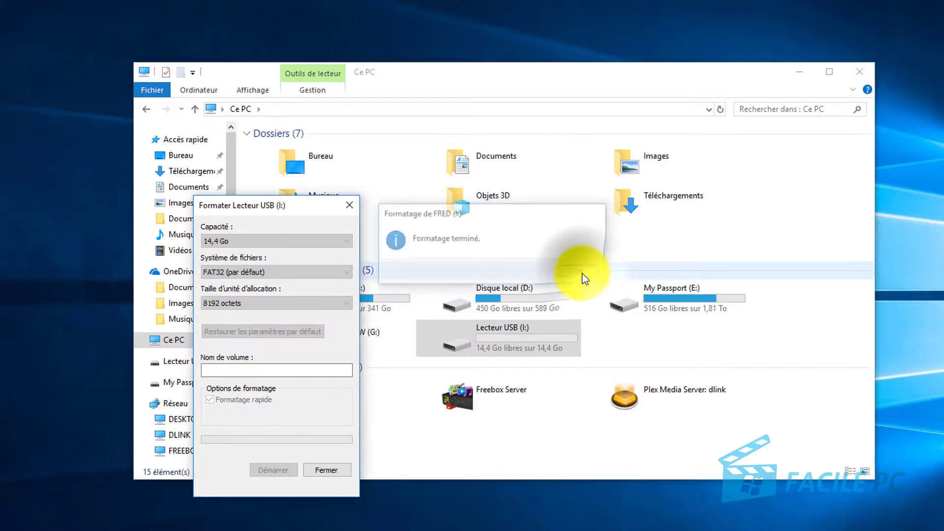
left_click(333, 471)
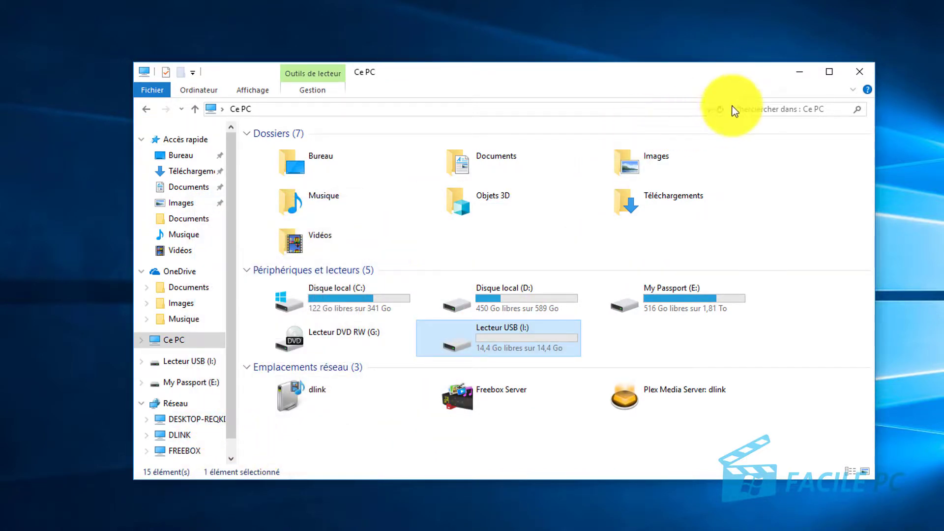
left_click(860, 73)
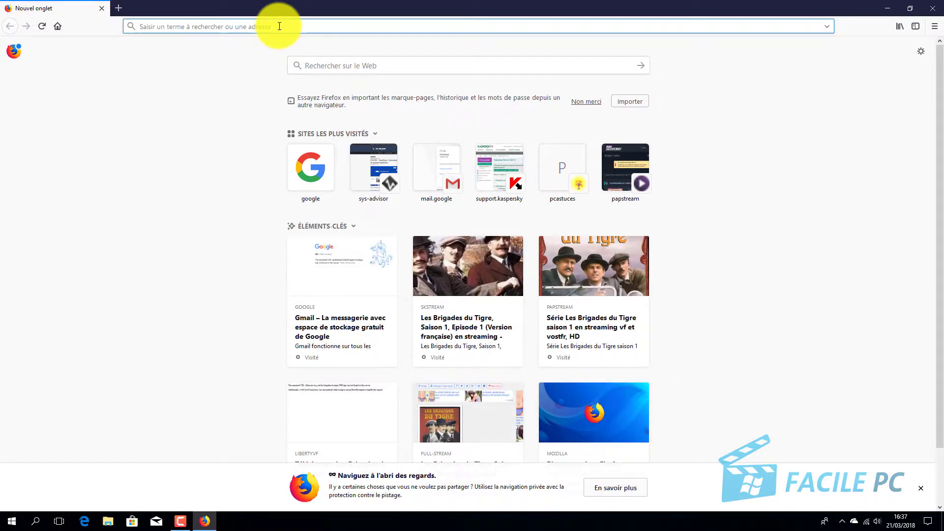
- In Firefox, open google.fr and search for "kapersky rescue disk"
type("google")
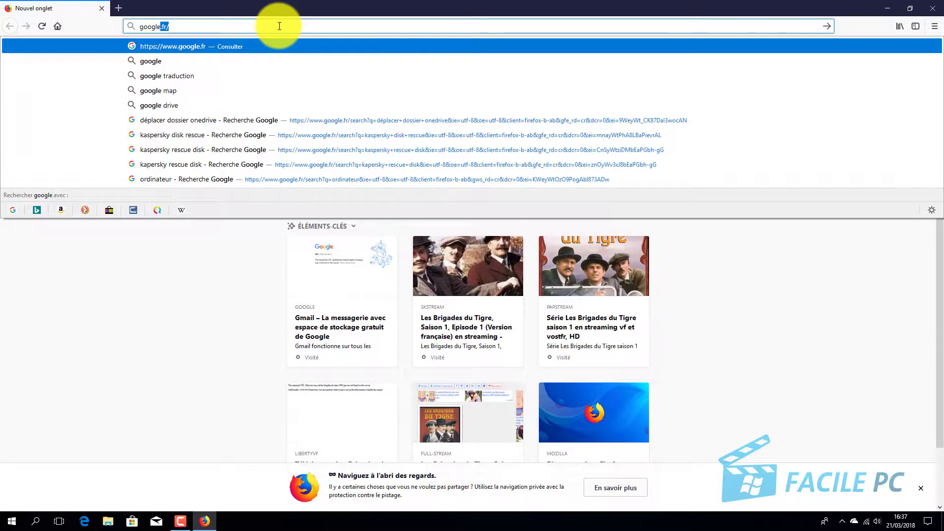
type(".fr")
key("Return")
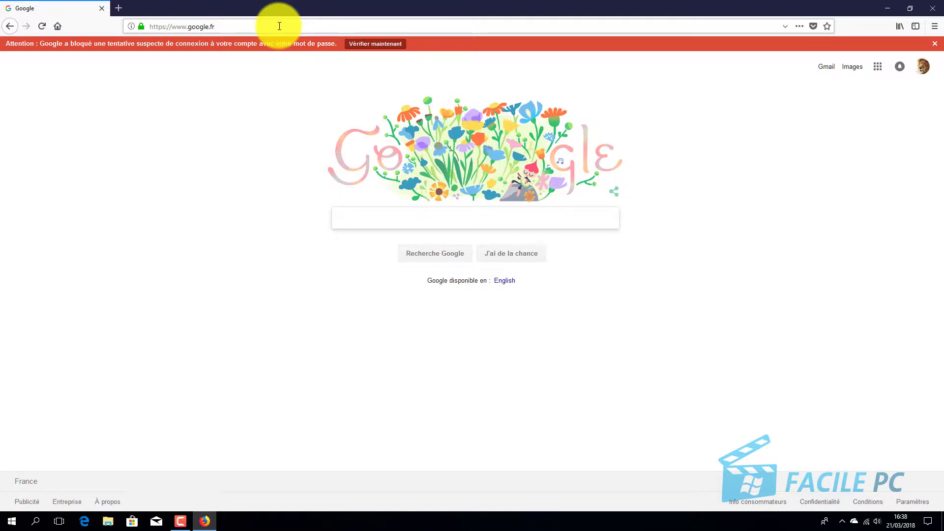
type("kapers")
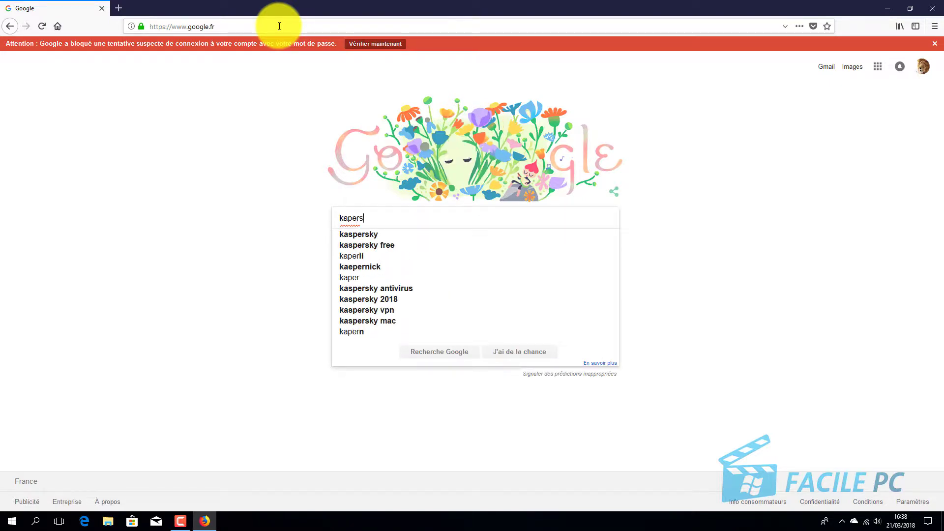
type("ky res")
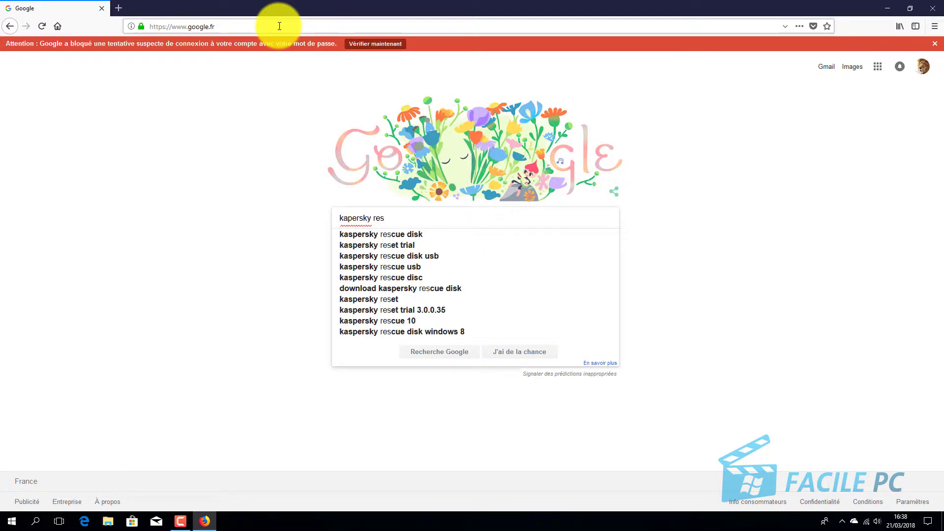
type("cue disk")
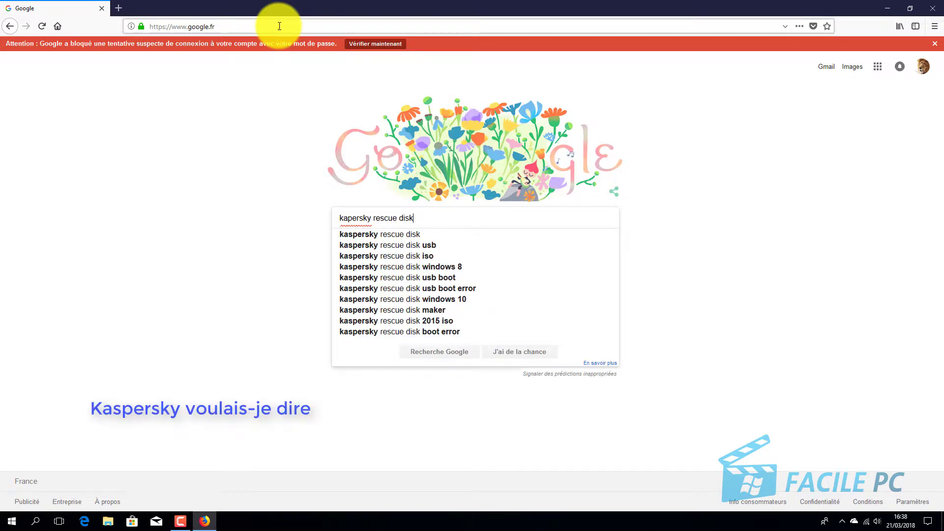
key("Return")
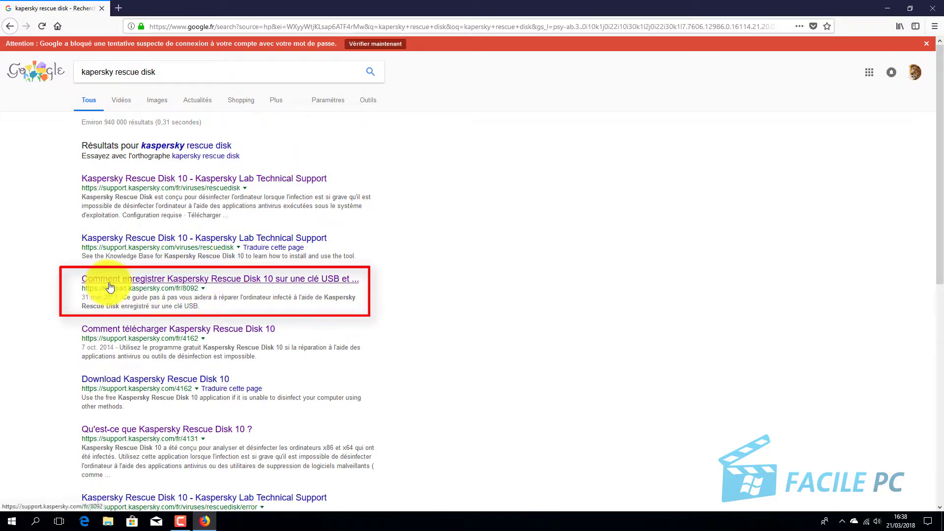
- From Kaspersky's guide on recording Rescue Disk 10 to a USB key, save the kav_rescue_10.iso image and the rescue2usb.exe tool
left_click(227, 279)
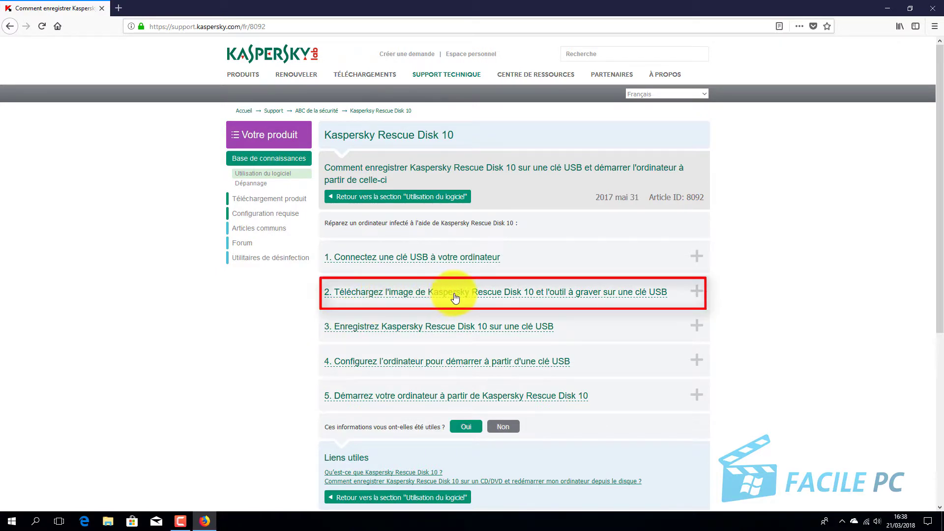
left_click(501, 294)
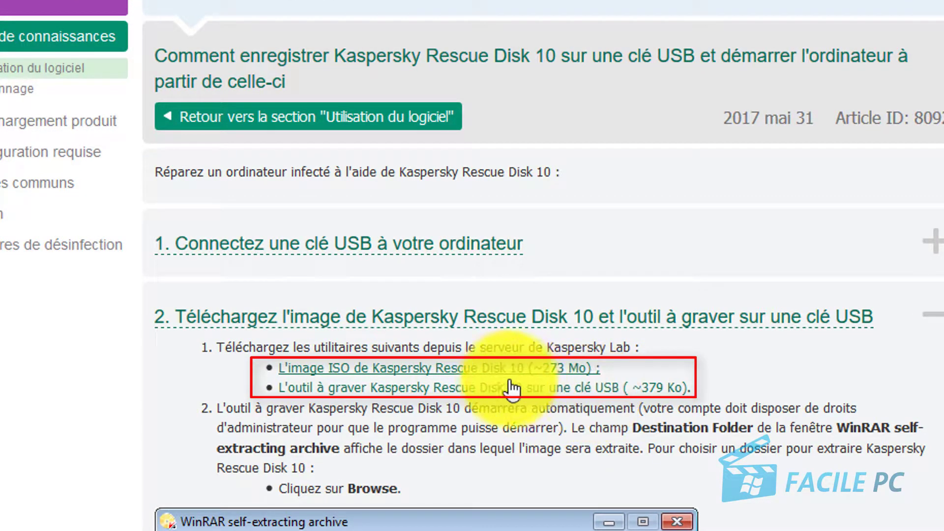
left_click(487, 377)
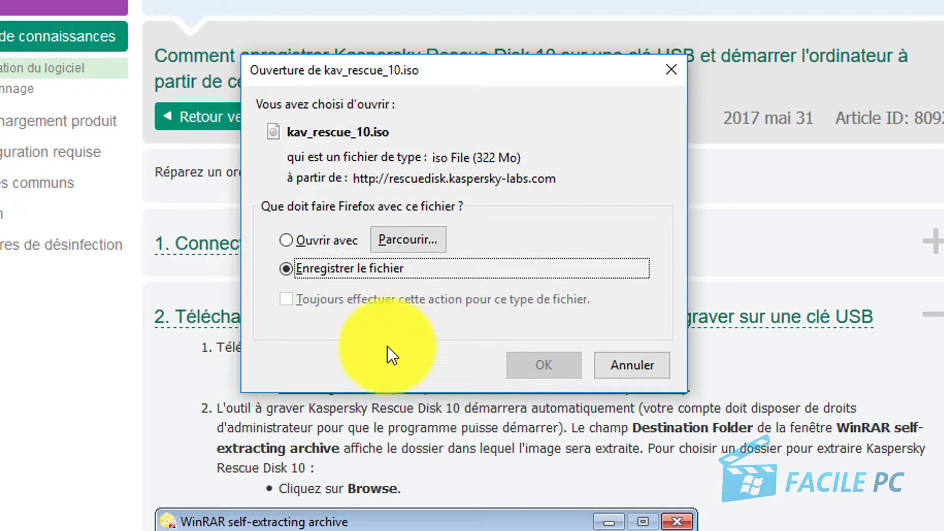
left_click(550, 367)
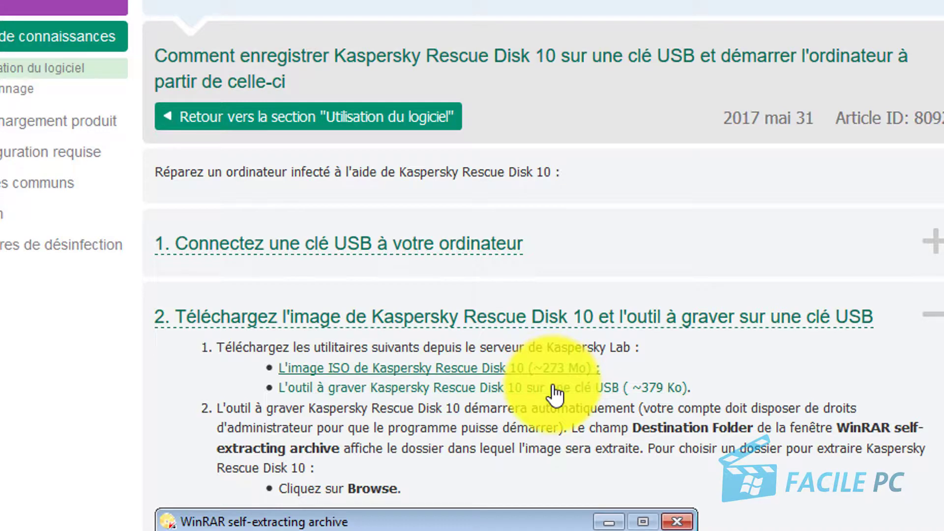
left_click(553, 387)
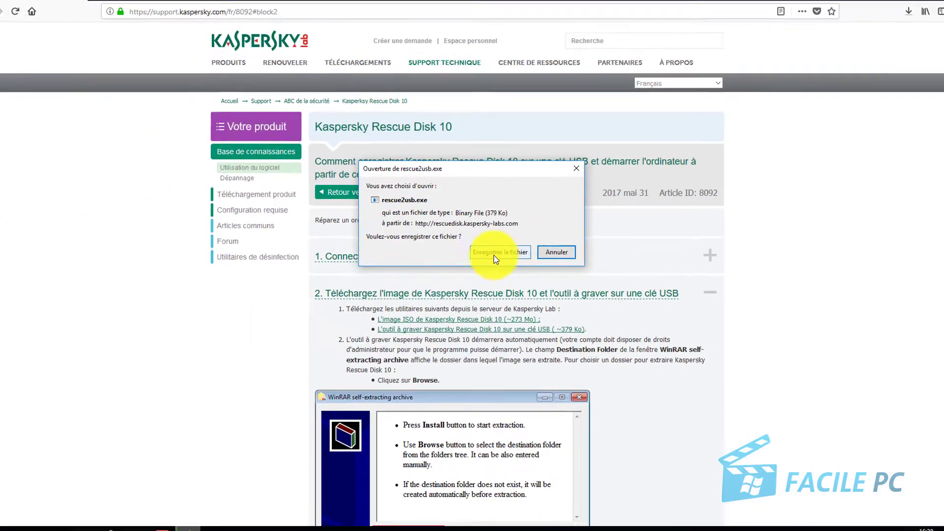
left_click(494, 255)
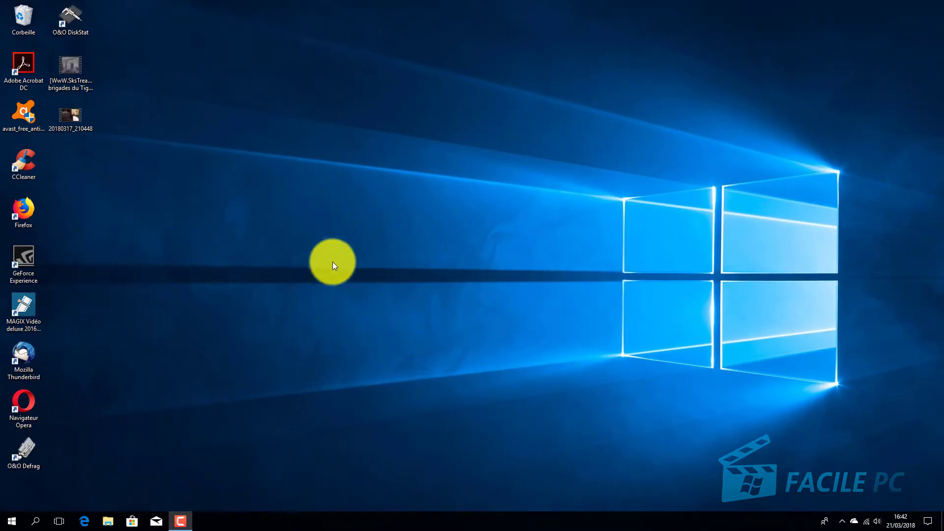
- In File Explorer, run rescue2usb from the Téléchargements folder and extract it to the Kaspersky Rescue2Usb destination folder
left_click(108, 525)
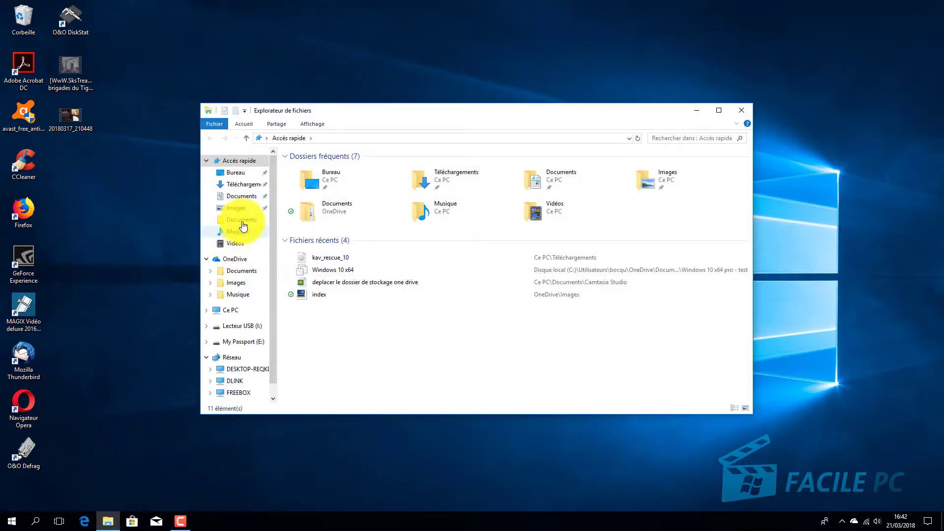
left_click(247, 191)
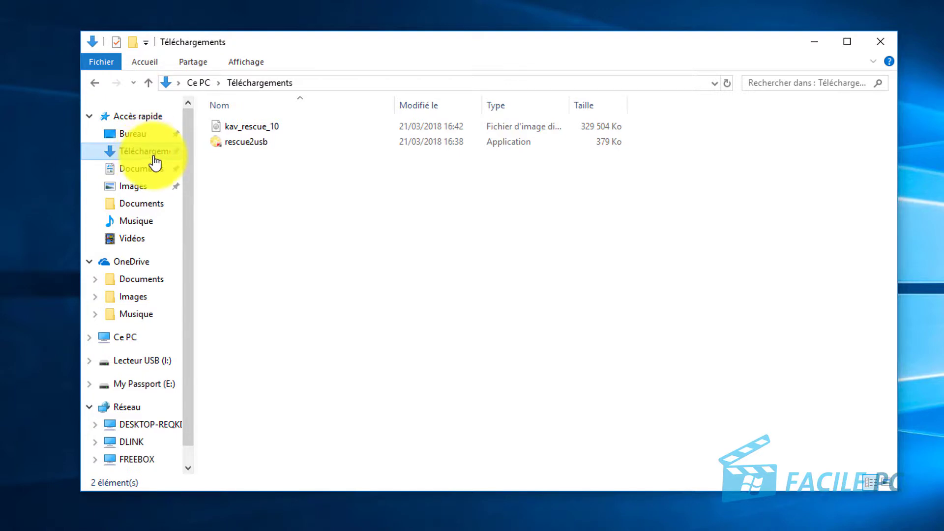
double_click(241, 143)
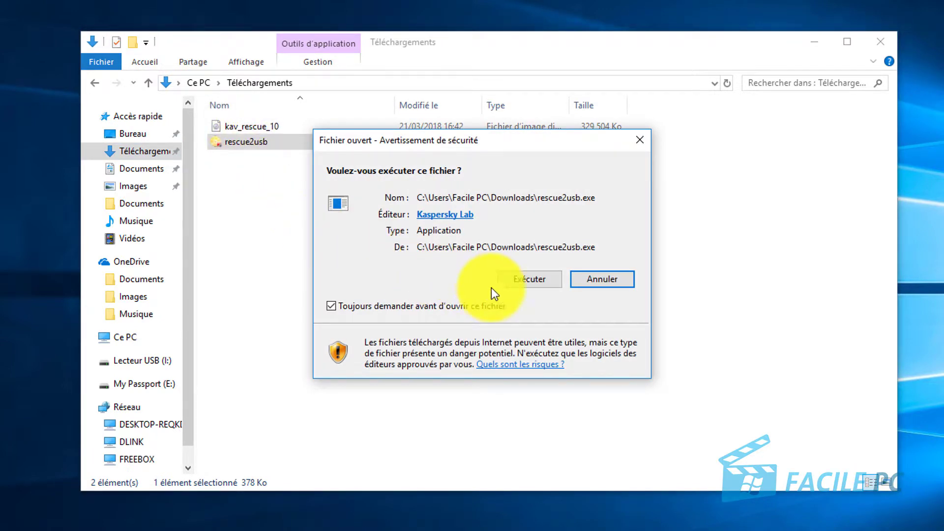
left_click(530, 278)
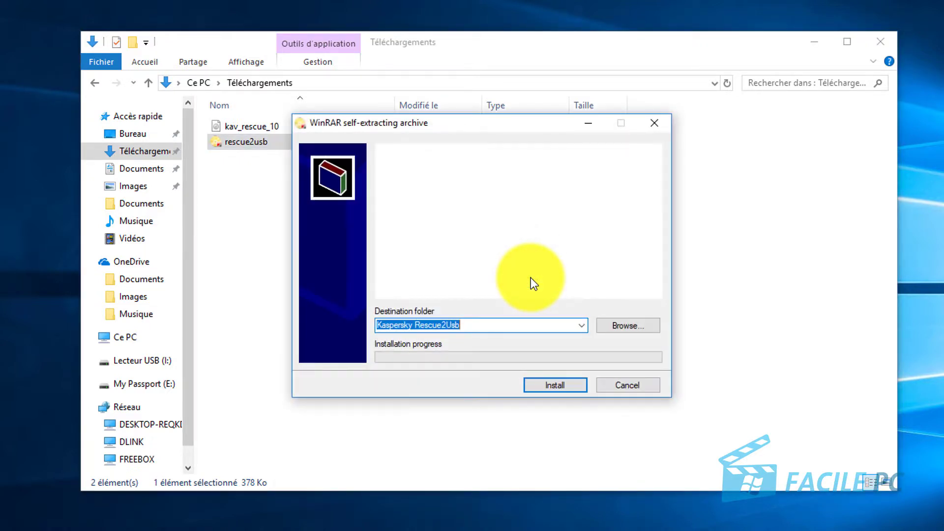
left_click(548, 389)
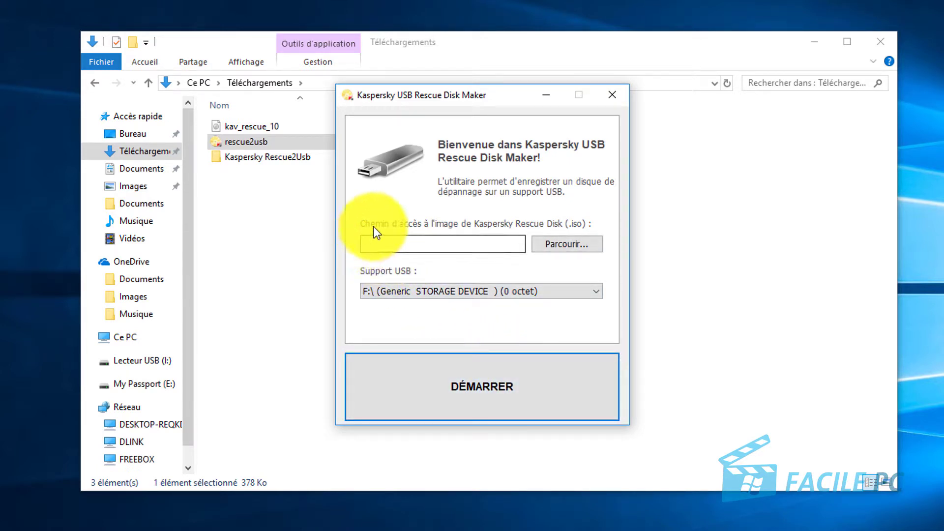
- Choose kav_rescue_10 from the Téléchargements folder as the Kaspersky Rescue Disk image
left_click(568, 244)
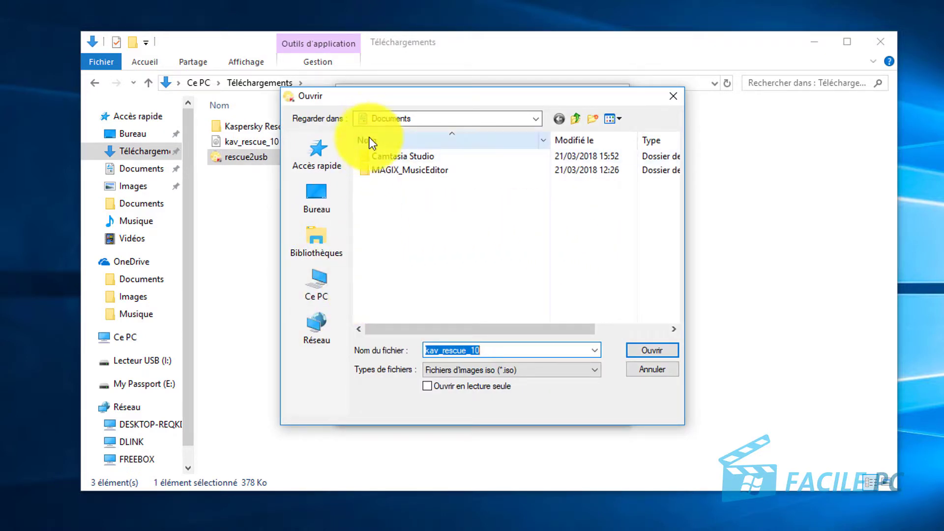
left_click(377, 118)
left_click(395, 118)
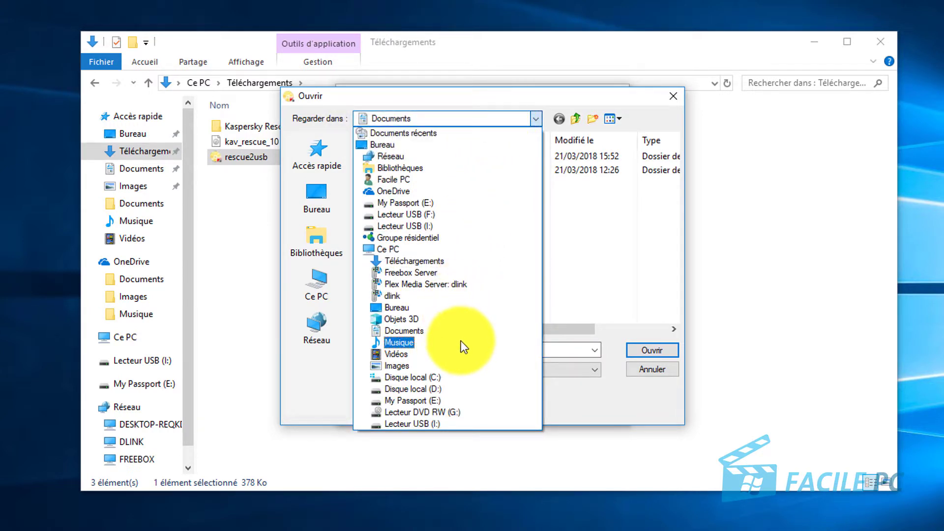
left_click(460, 261)
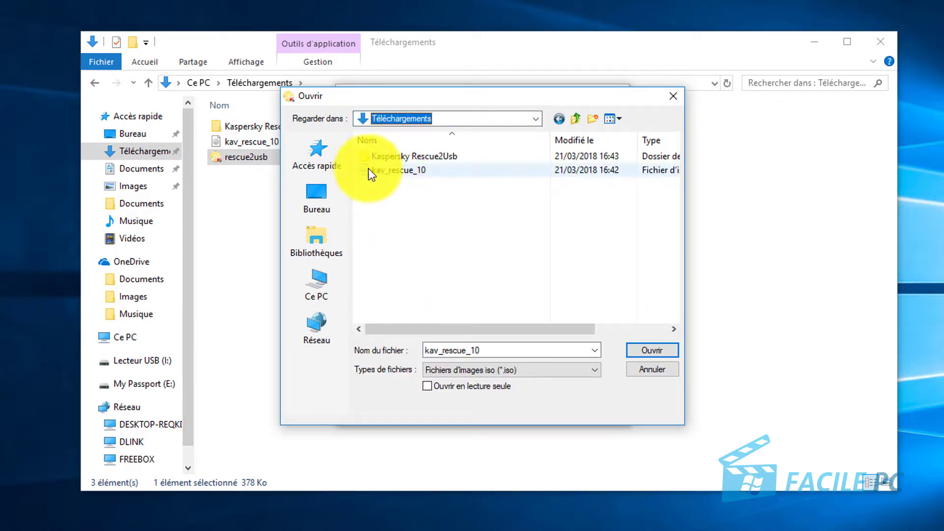
double_click(406, 172)
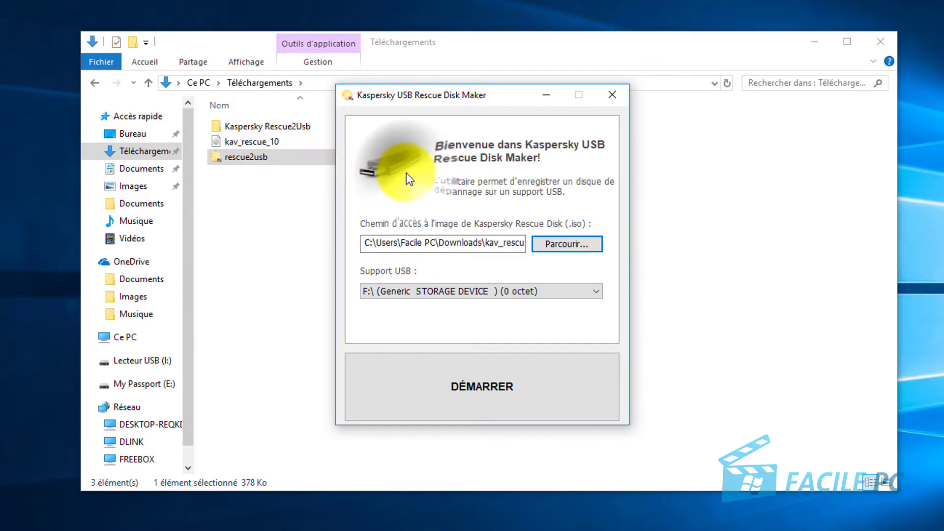
- Select I:\ (USB DISK 3.0) as the USB medium and start creating the rescue disk
left_click(493, 292)
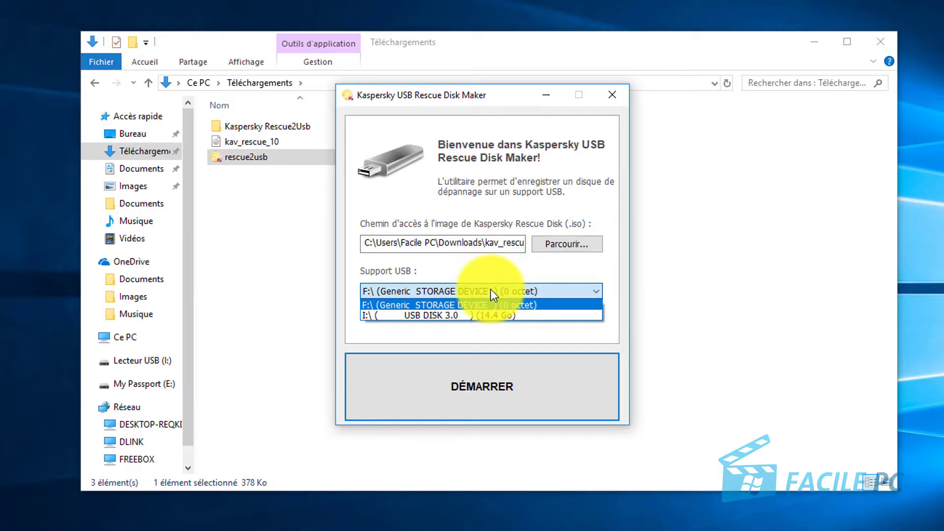
left_click(499, 315)
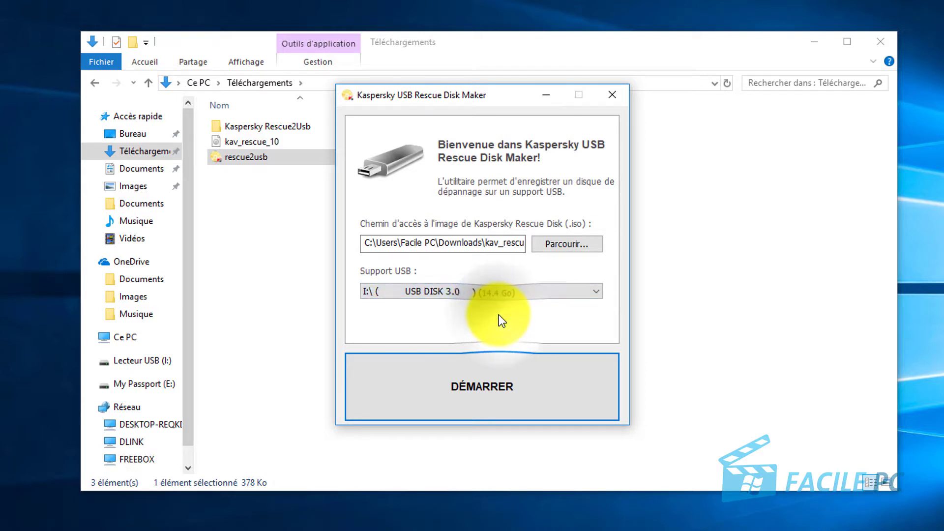
left_click(519, 395)
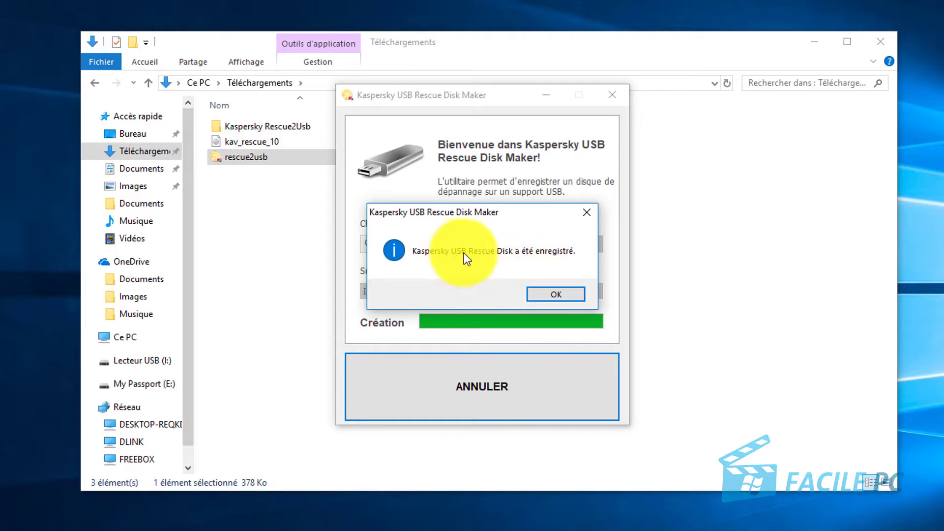
- Acknowledge the completion message, then close Kaspersky USB Rescue Disk Maker and the Téléchargements window
left_click(556, 295)
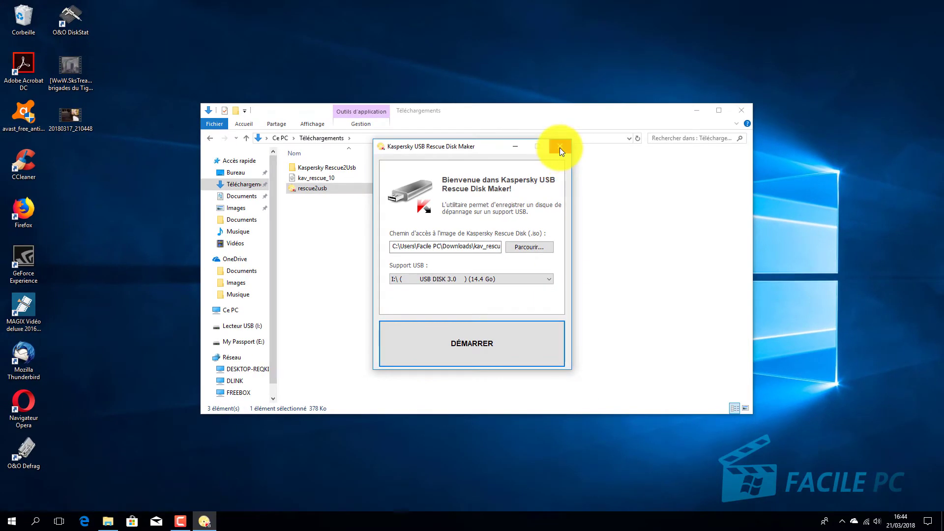
left_click(560, 147)
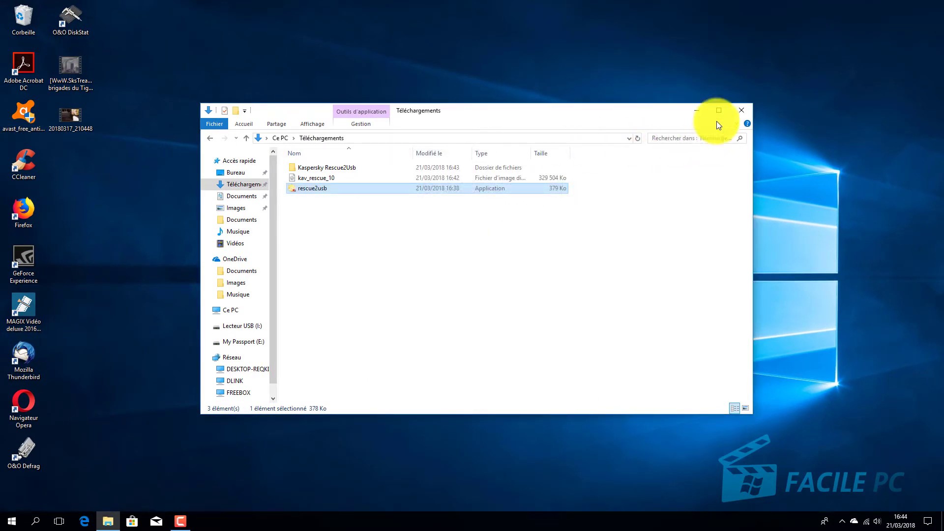
left_click(741, 112)
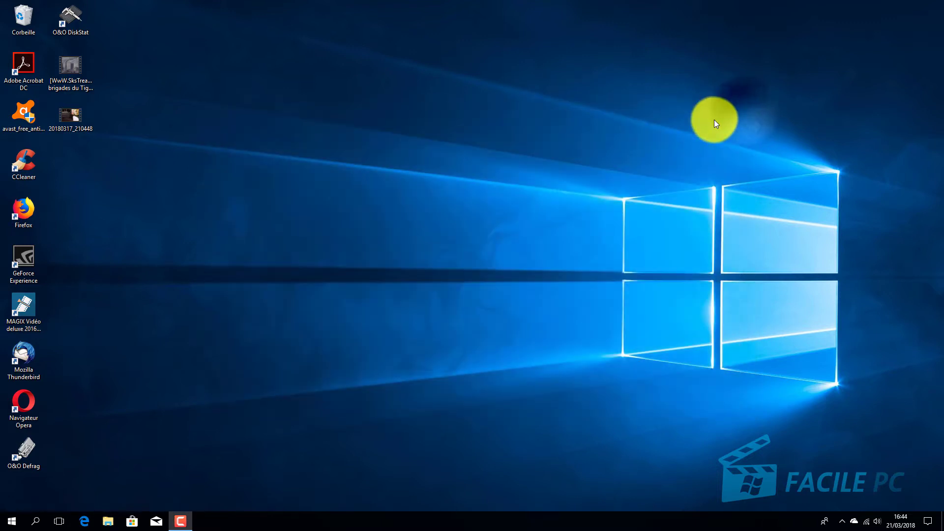
- Safely eject the USB DISK 3.0 drive (I:) from Windows
left_click(842, 525)
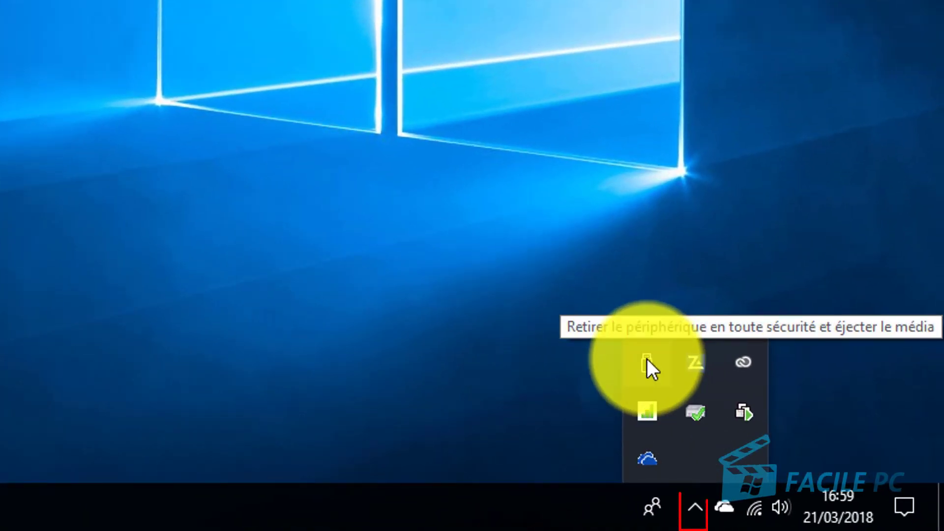
left_click(647, 363)
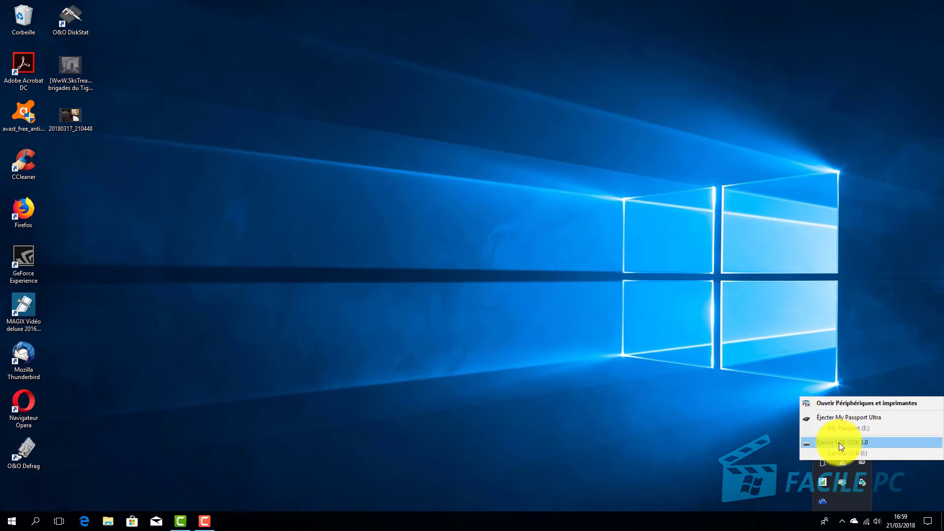
left_click(838, 442)
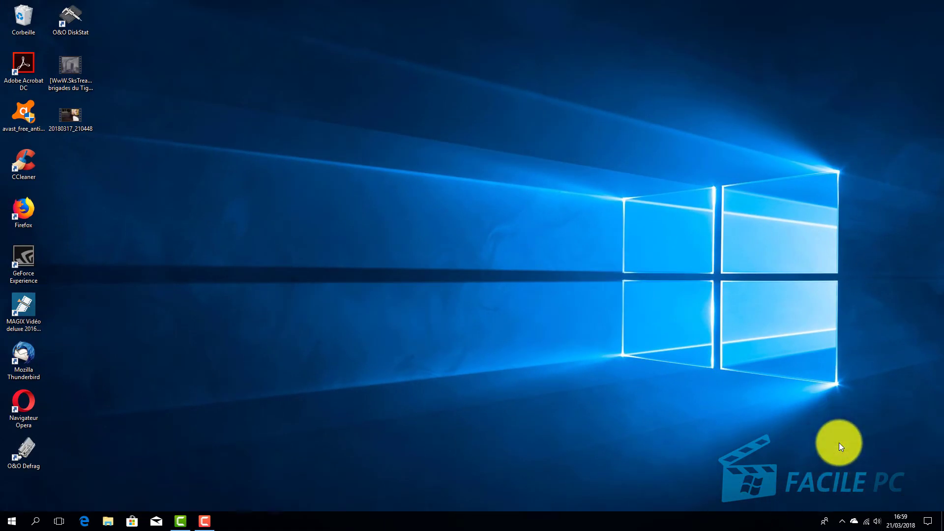